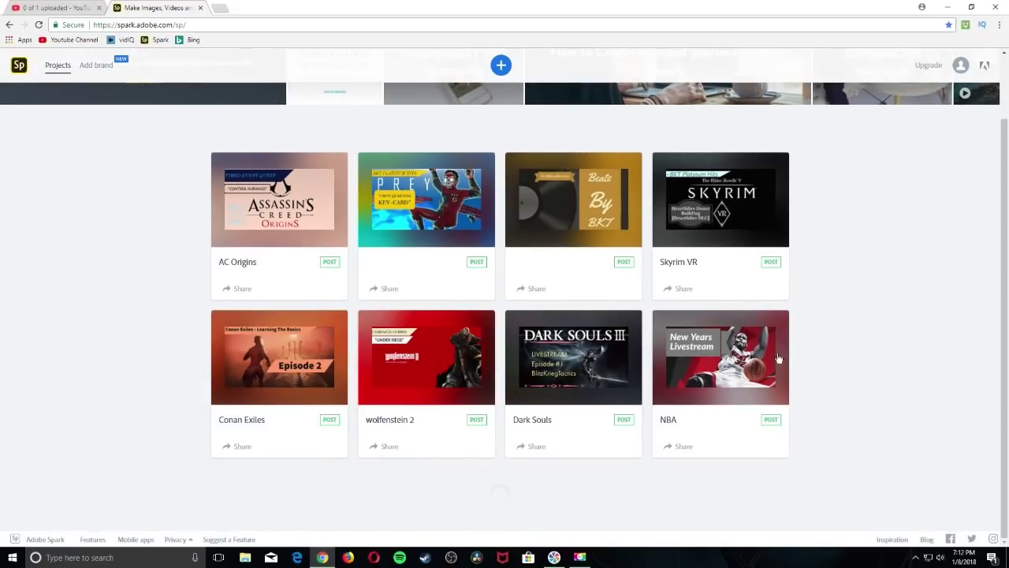
Step: Scroll through the saved projects grid, then select and deselect the page address
scroll(119, 108, down, 5)
scroll(133, 236, down, 4)
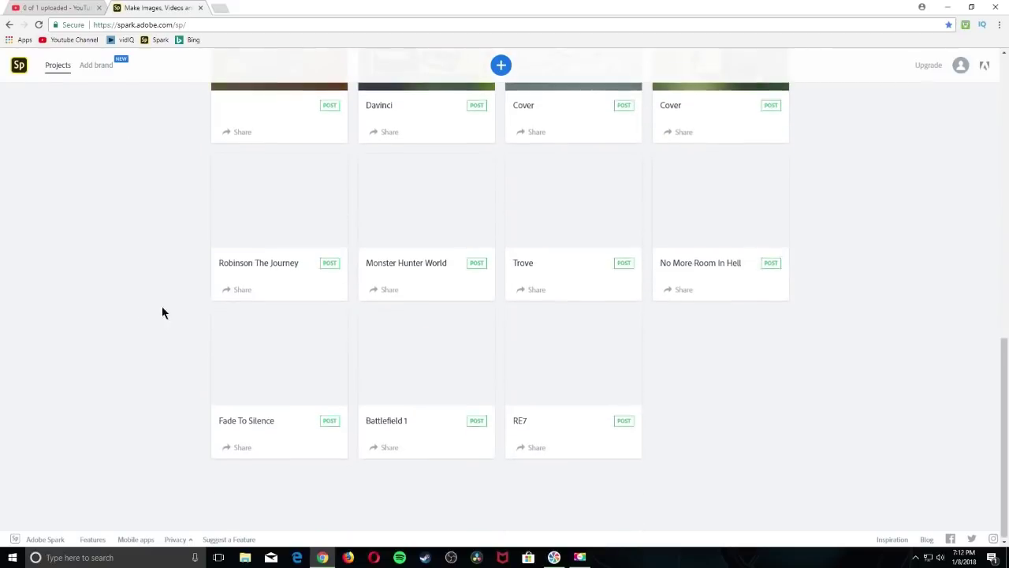
scroll(50, 304, up, 10)
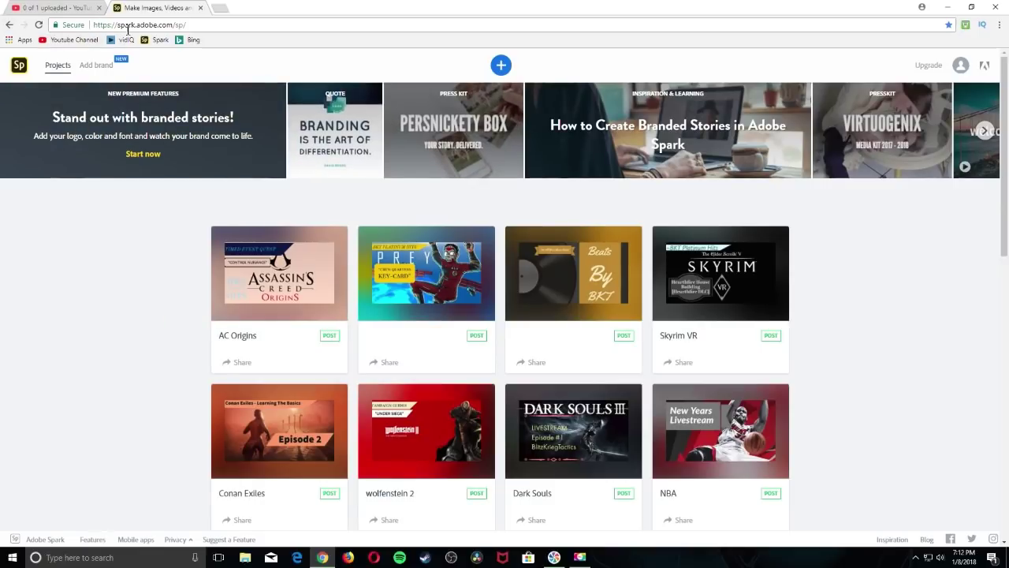
click(226, 25)
click(223, 30)
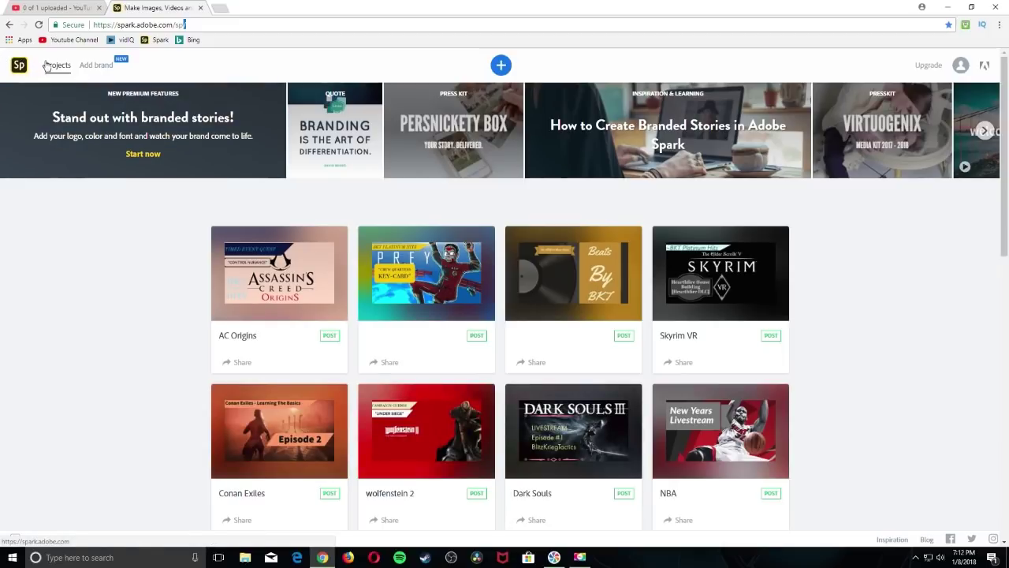
Step: Visit the Add brand page, return to Projects, and open the Skyrim VR project for editing
click(111, 65)
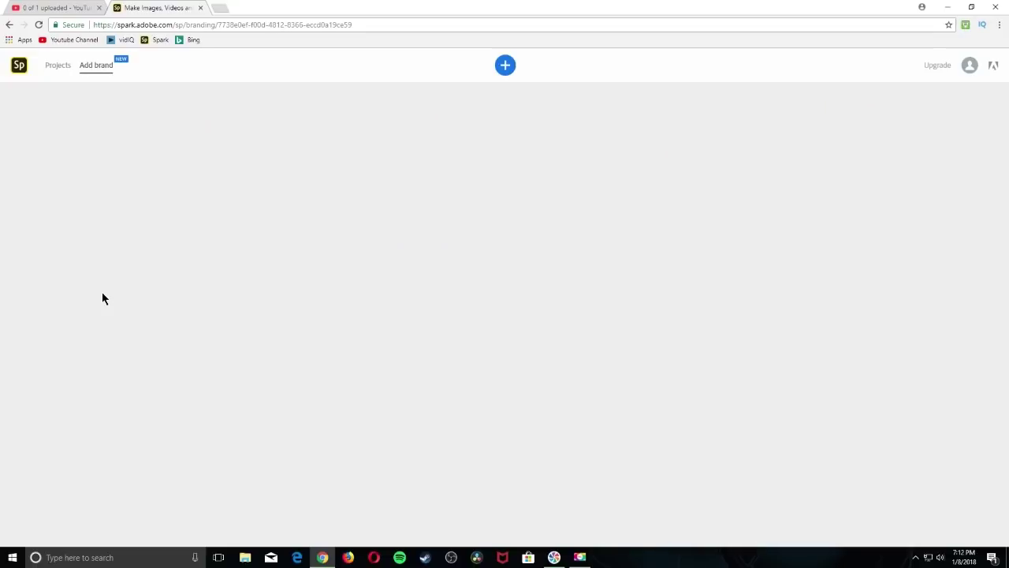
click(13, 30)
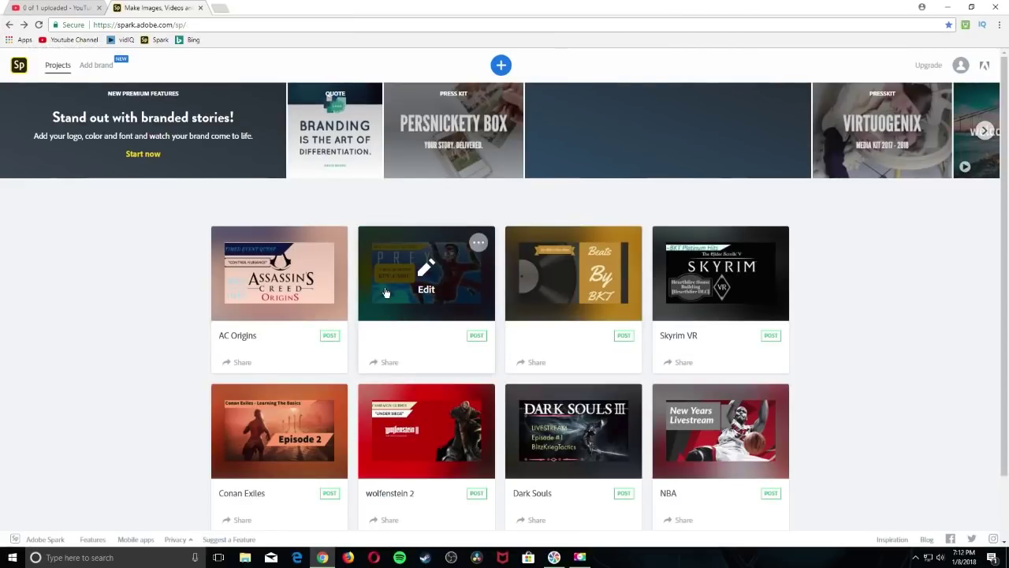
scroll(487, 286, down, 2)
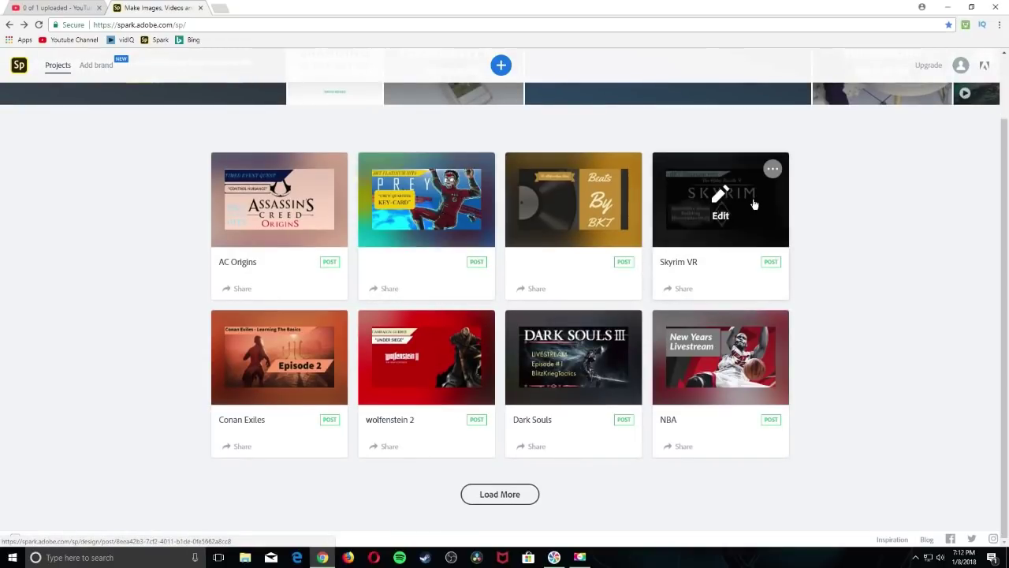
click(721, 202)
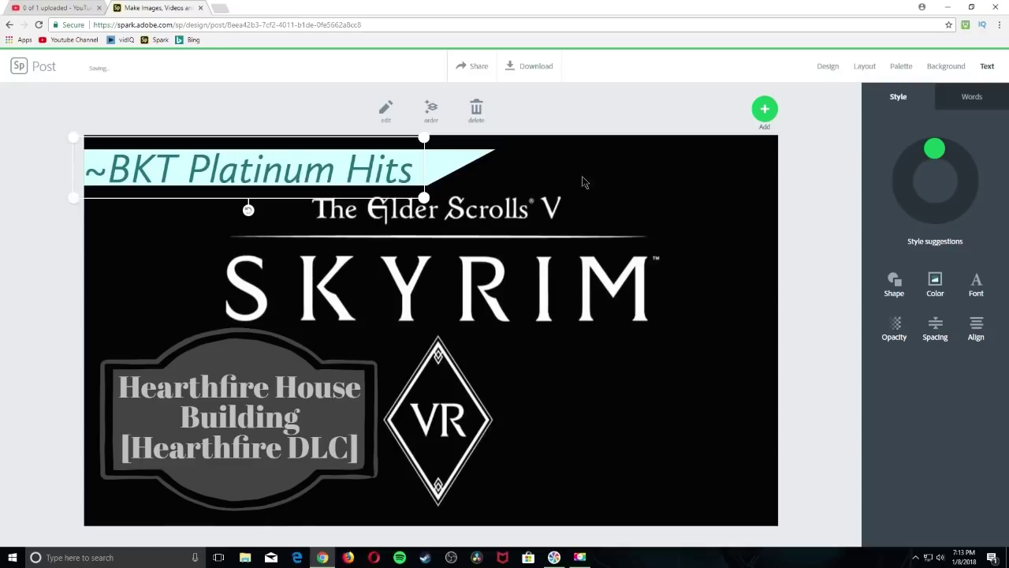
Step: Select and deselect the BKT Platinum Hits title, then show the Design filter options
click(4, 148)
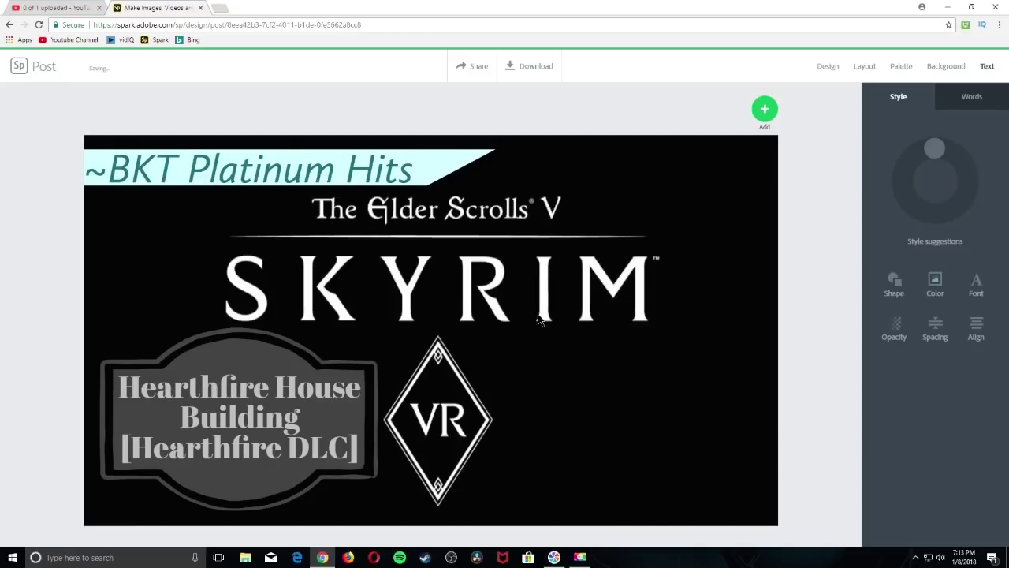
click(95, 176)
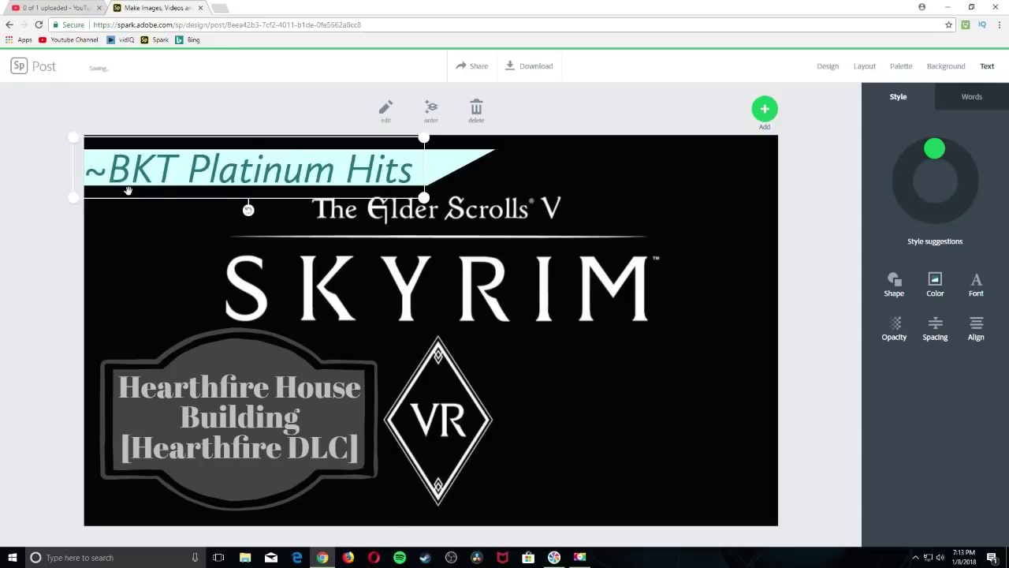
click(1, 134)
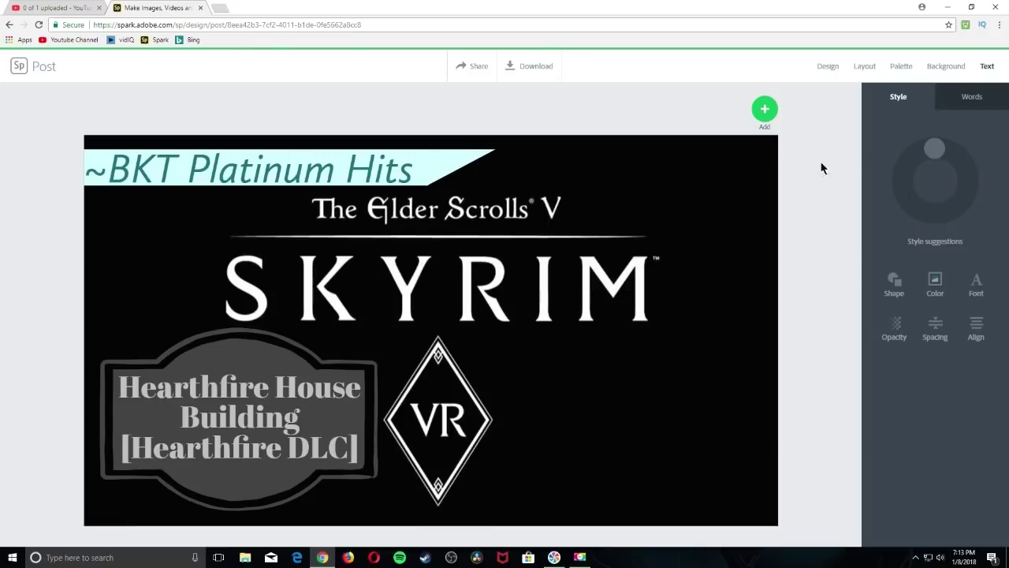
click(828, 68)
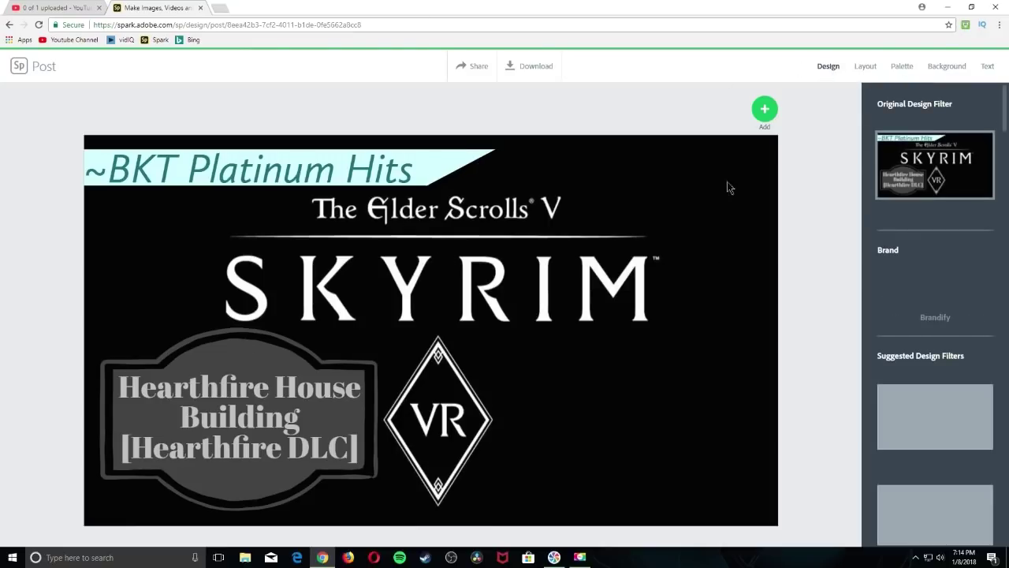
Step: Browse the suggested design filters, then the Layout options and the Resize size presets
scroll(904, 242, down, 8)
scroll(905, 241, down, 8)
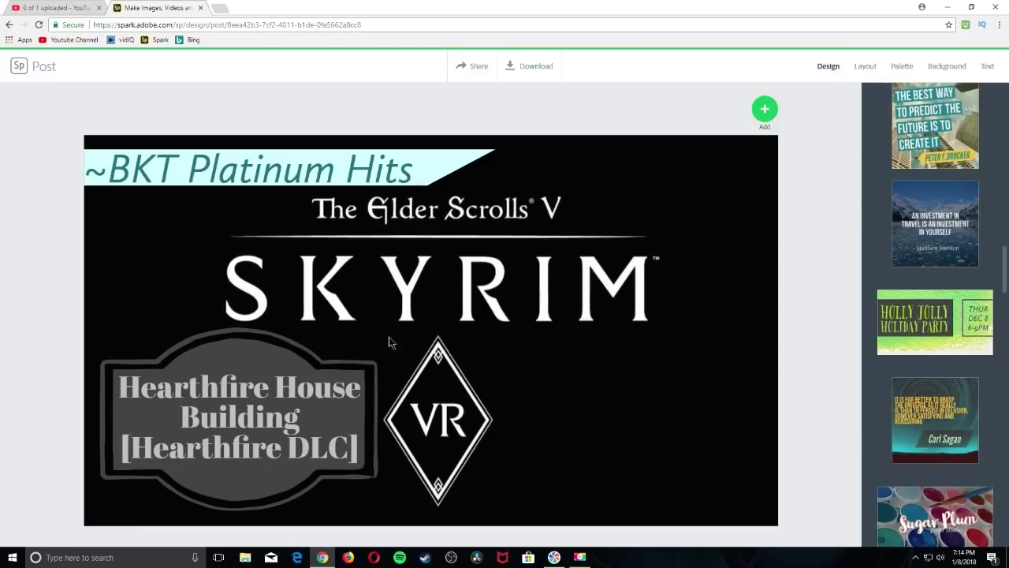
scroll(950, 101, down, 3)
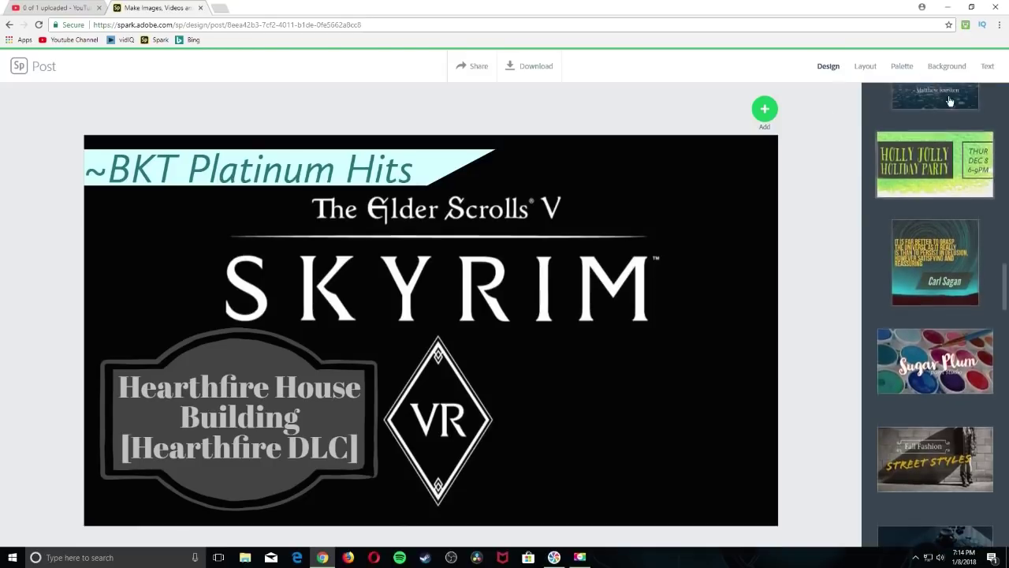
click(865, 66)
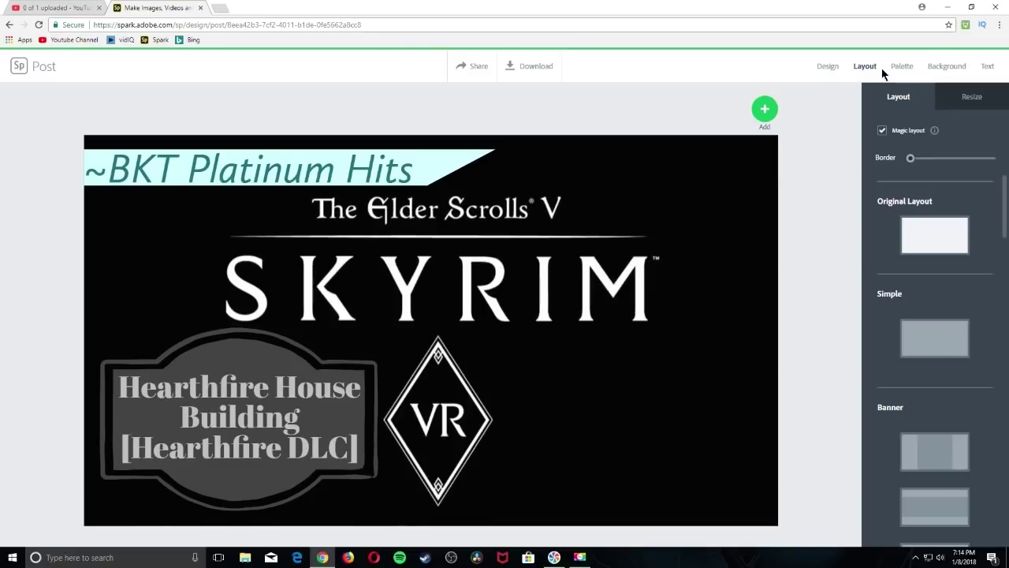
click(959, 102)
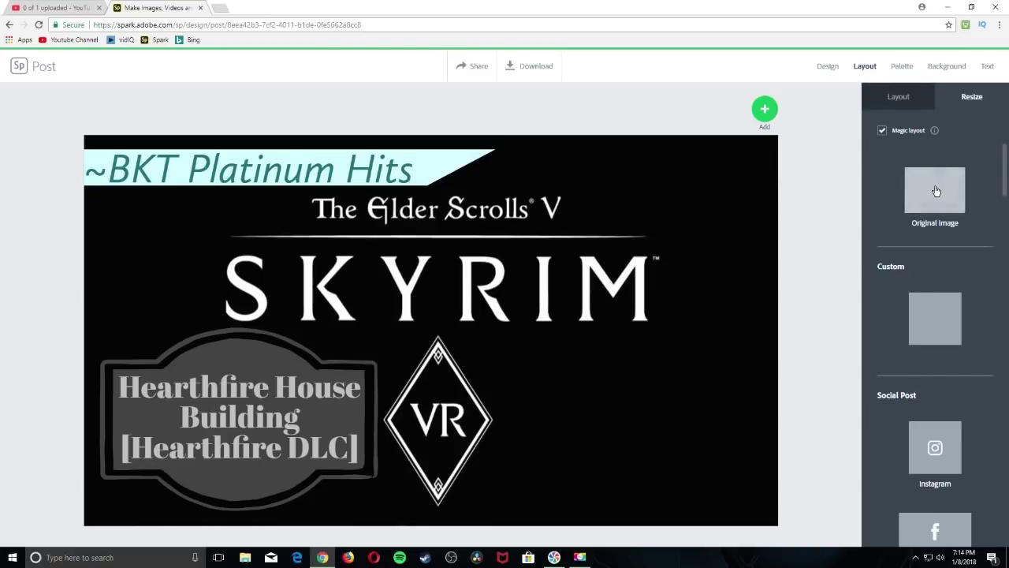
scroll(935, 190, down, 8)
scroll(883, 329, down, 1)
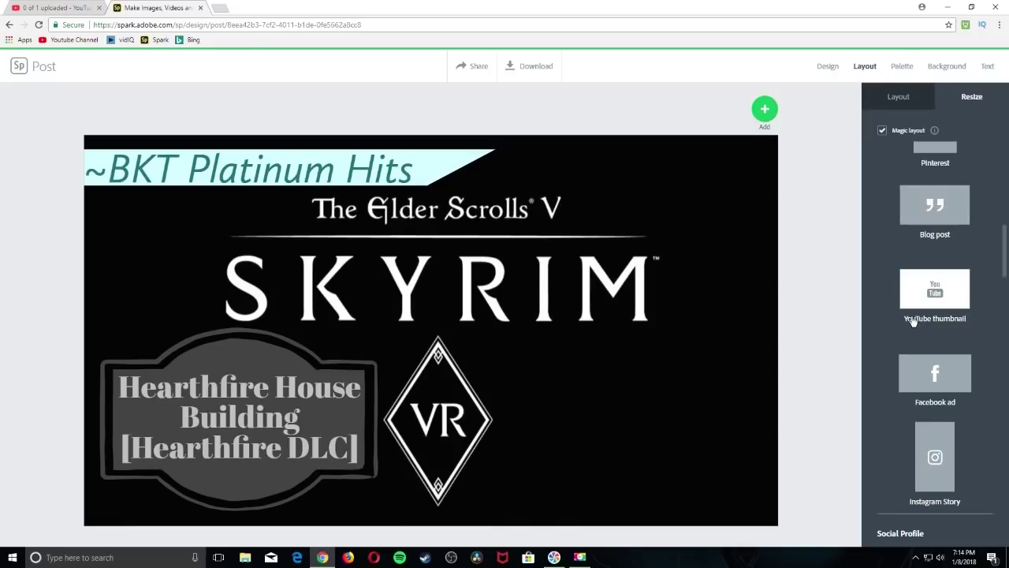
scroll(865, 213, up, 5)
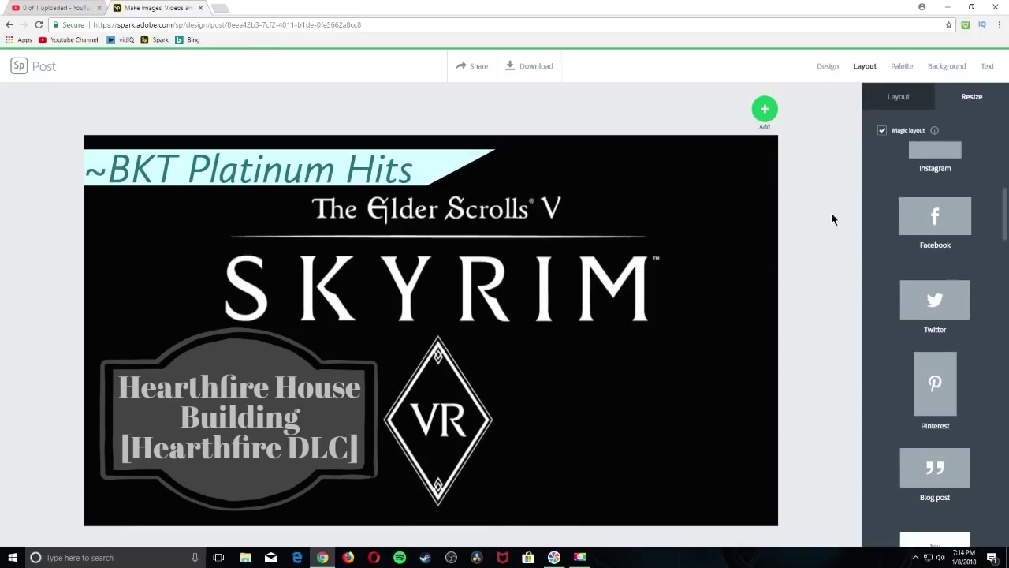
click(879, 99)
Step: Scroll the layout options, revisit the suggested design filters, then bring up the Palette choices
scroll(914, 260, down, 3)
scroll(914, 261, down, 5)
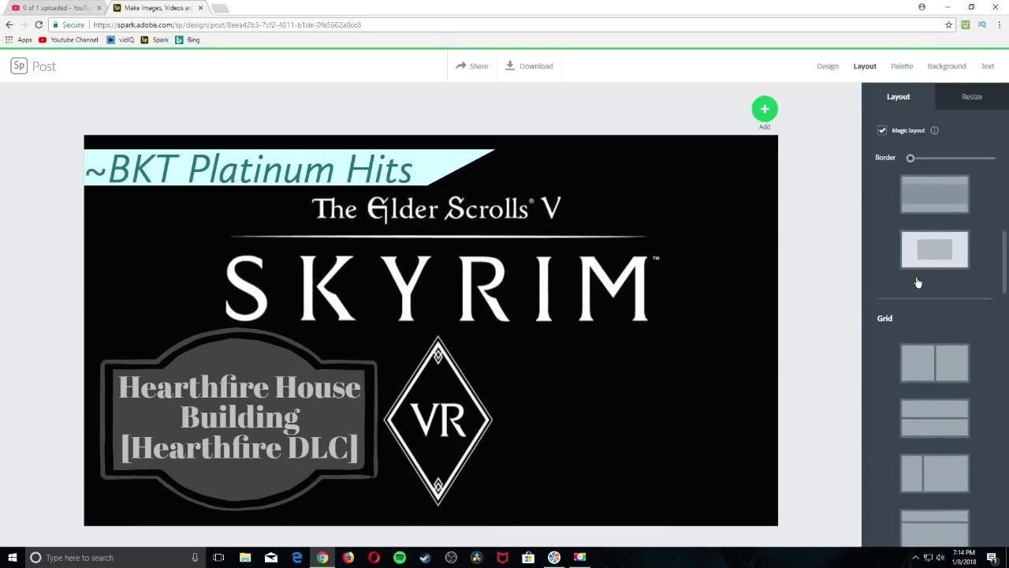
scroll(910, 297, down, 5)
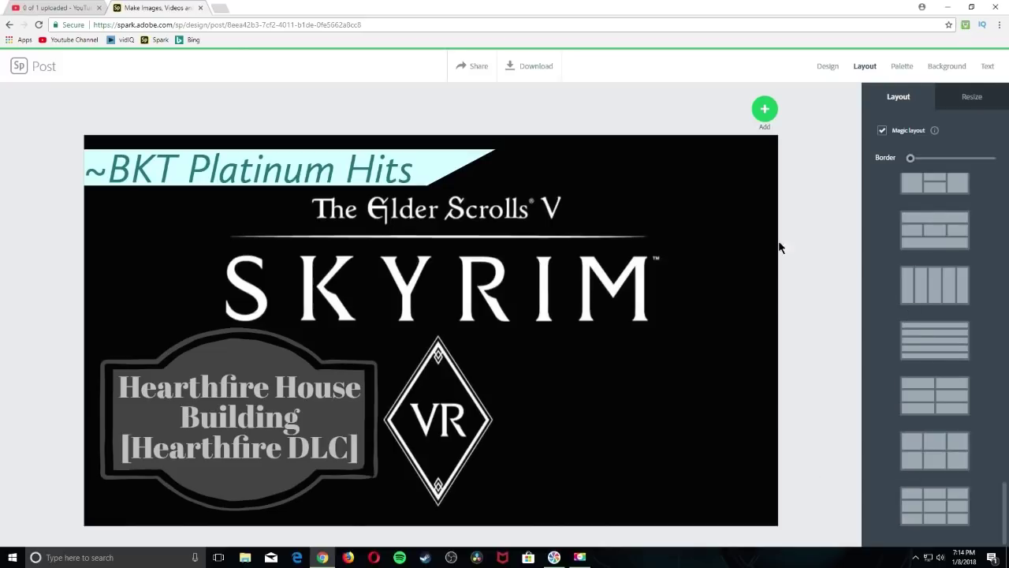
scroll(946, 244, up, 5)
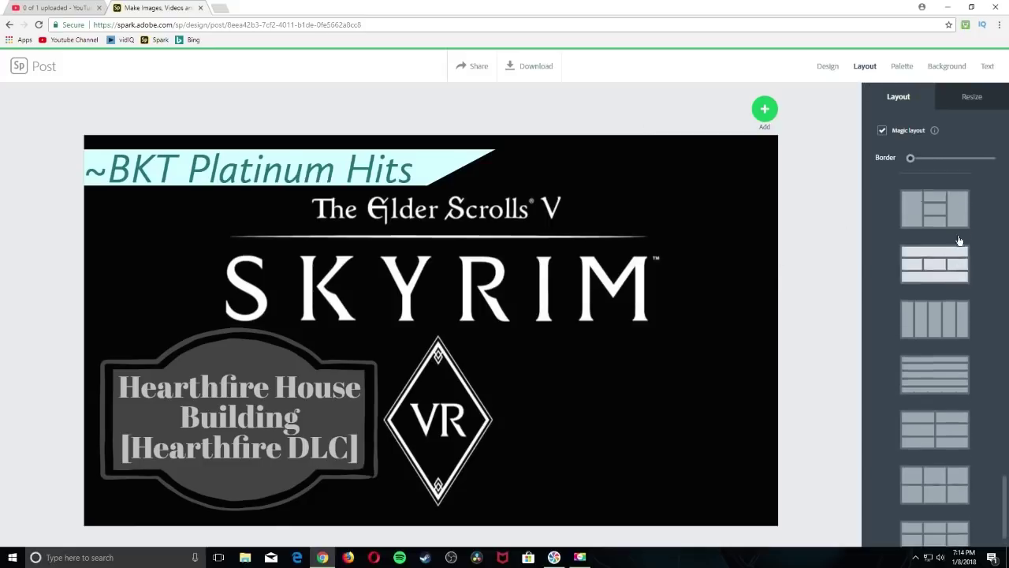
click(829, 65)
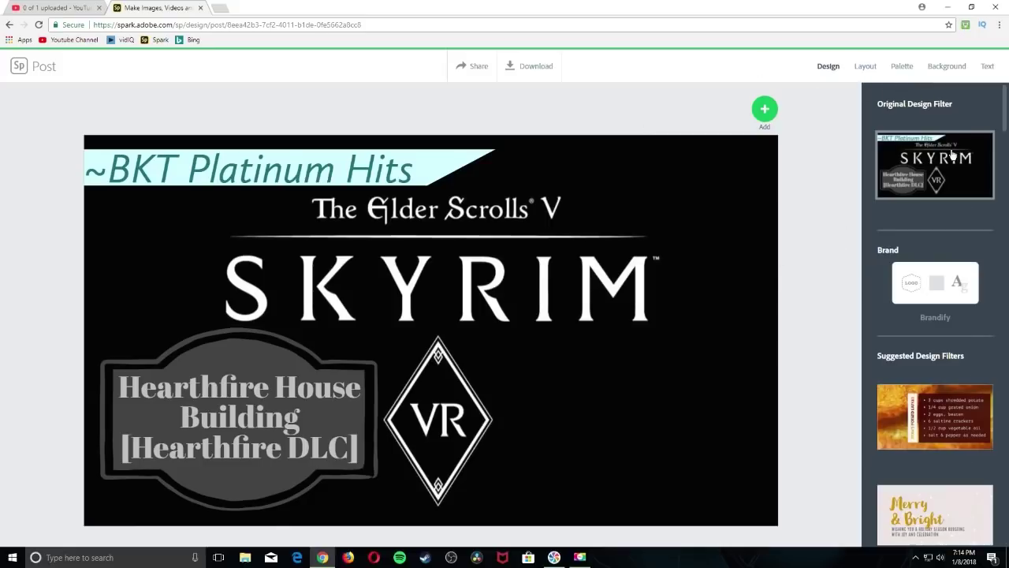
scroll(942, 105, down, 15)
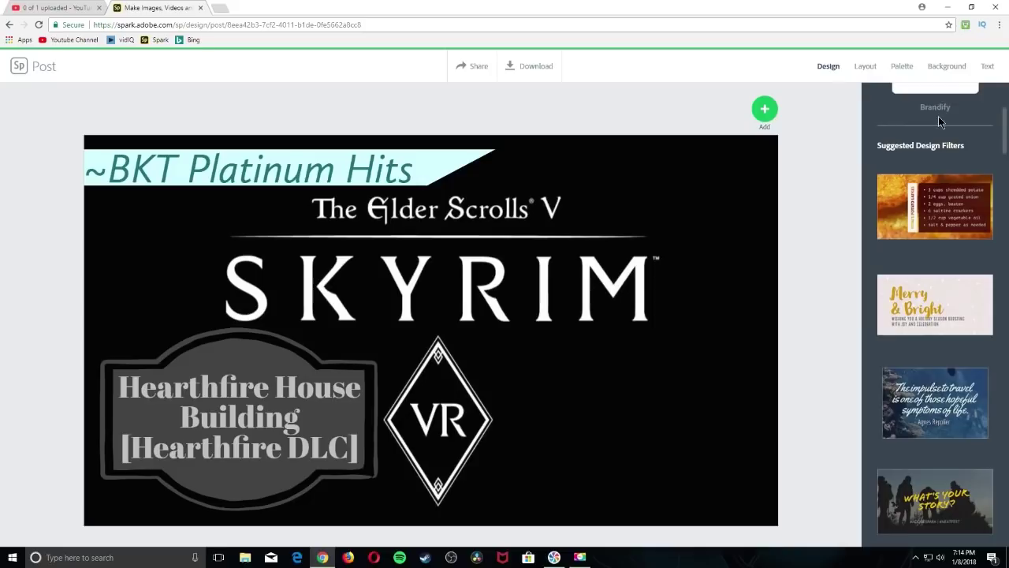
scroll(894, 198, down, 15)
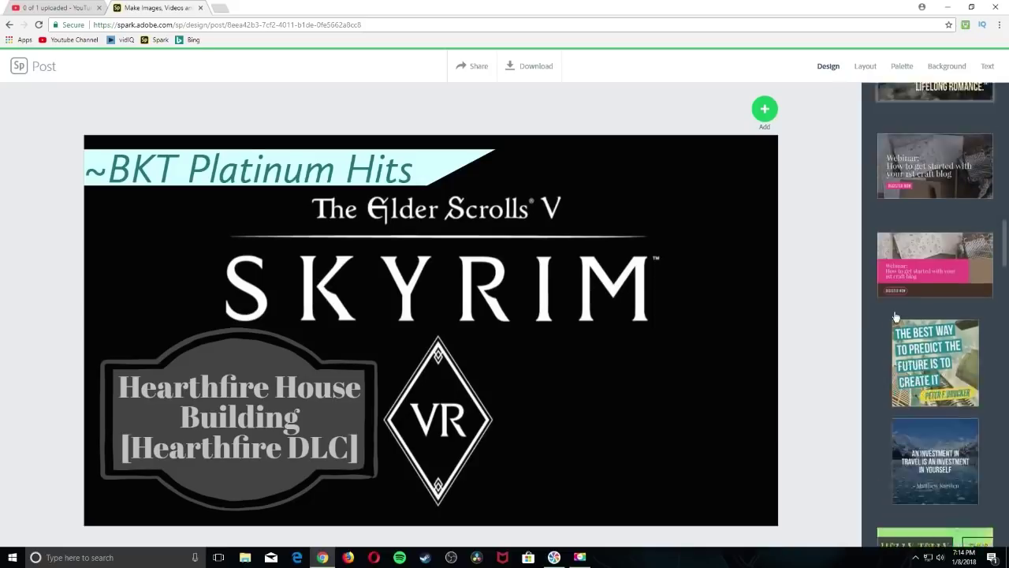
scroll(897, 318, down, 5)
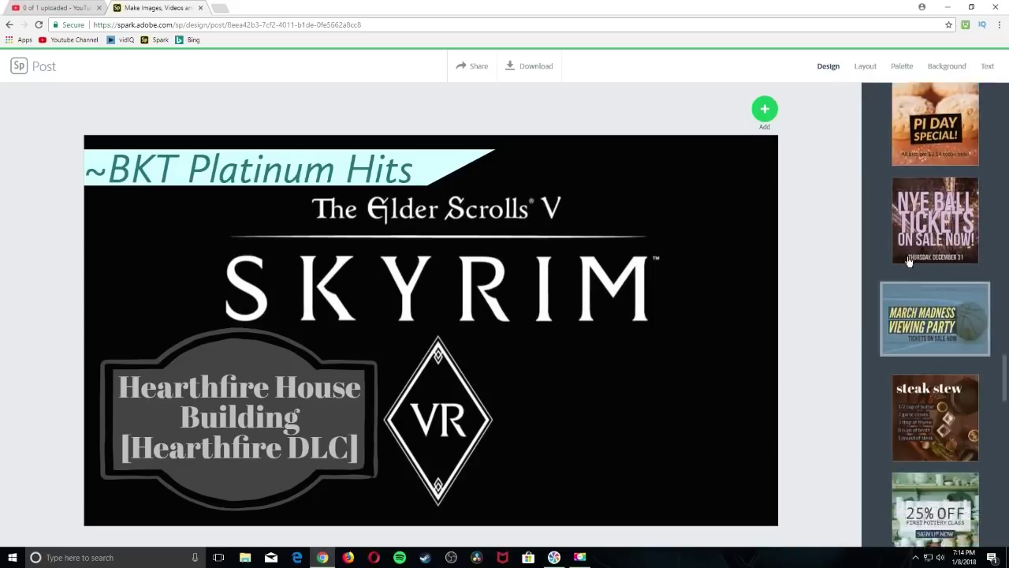
click(906, 64)
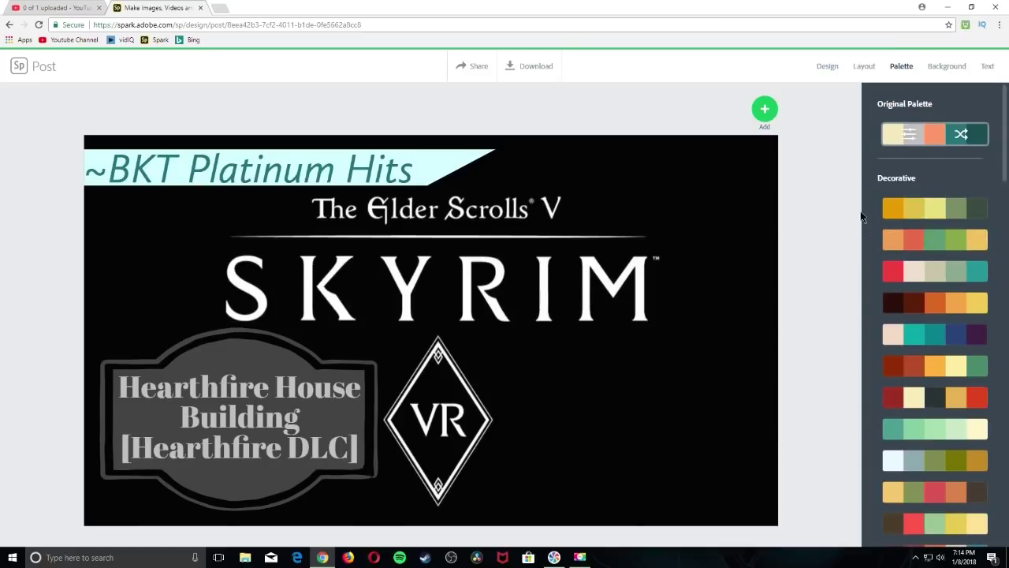
Step: Browse the palettes, Background Photo filters and solid colours, then open word styling for the title
scroll(913, 348, down, 8)
scroll(913, 348, down, 10)
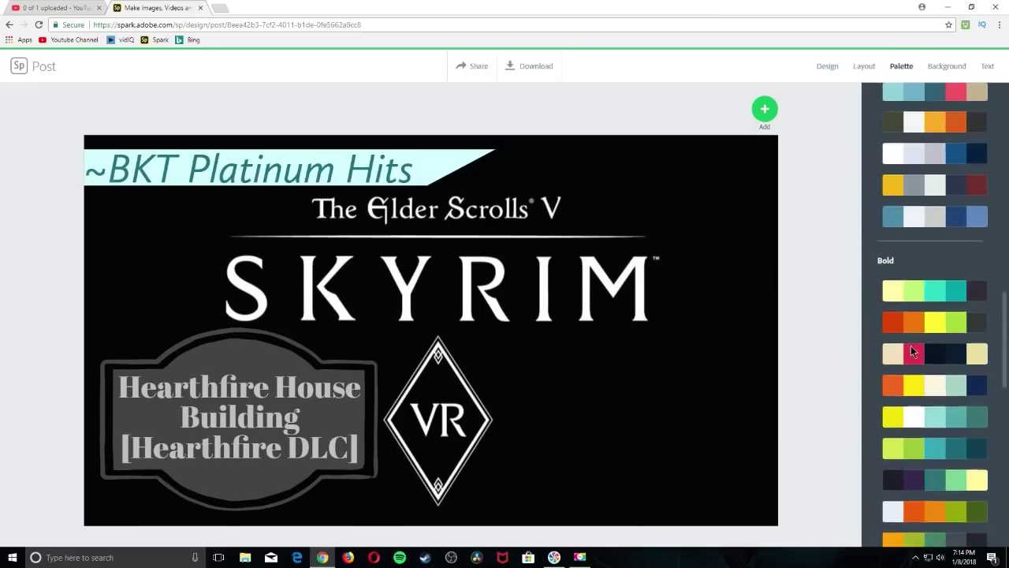
scroll(939, 188, up, 10)
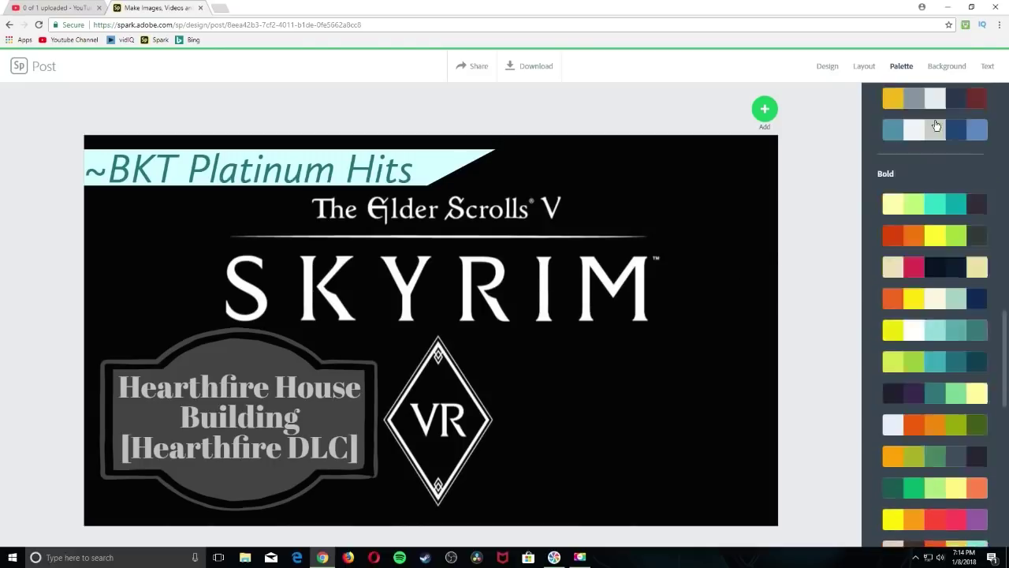
click(943, 68)
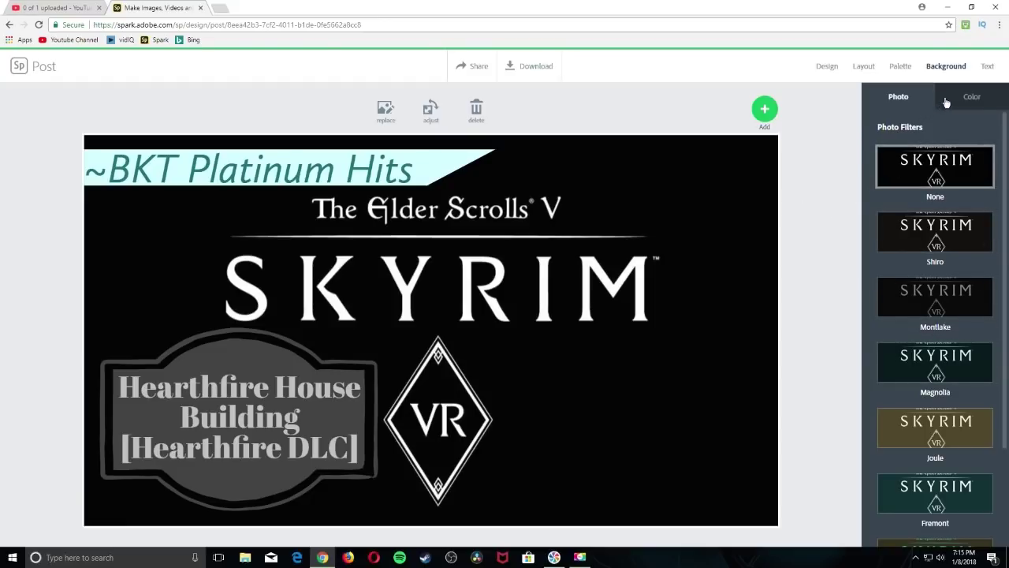
click(972, 99)
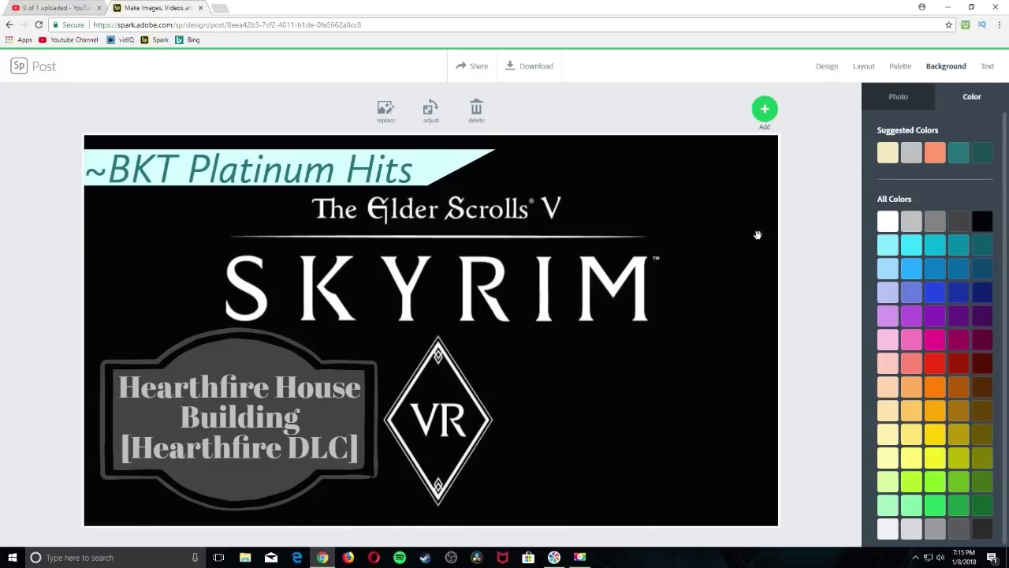
click(992, 76)
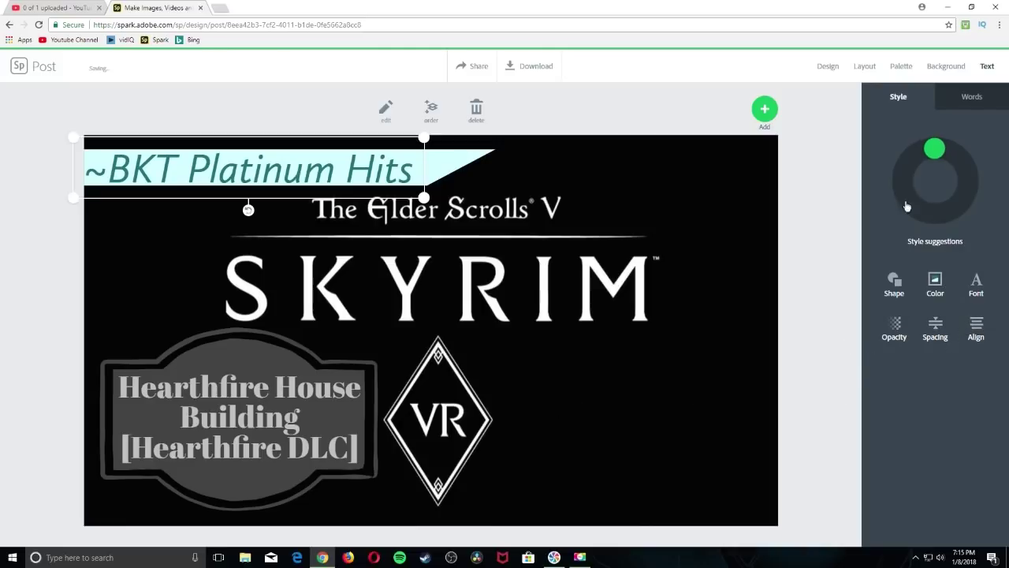
click(970, 112)
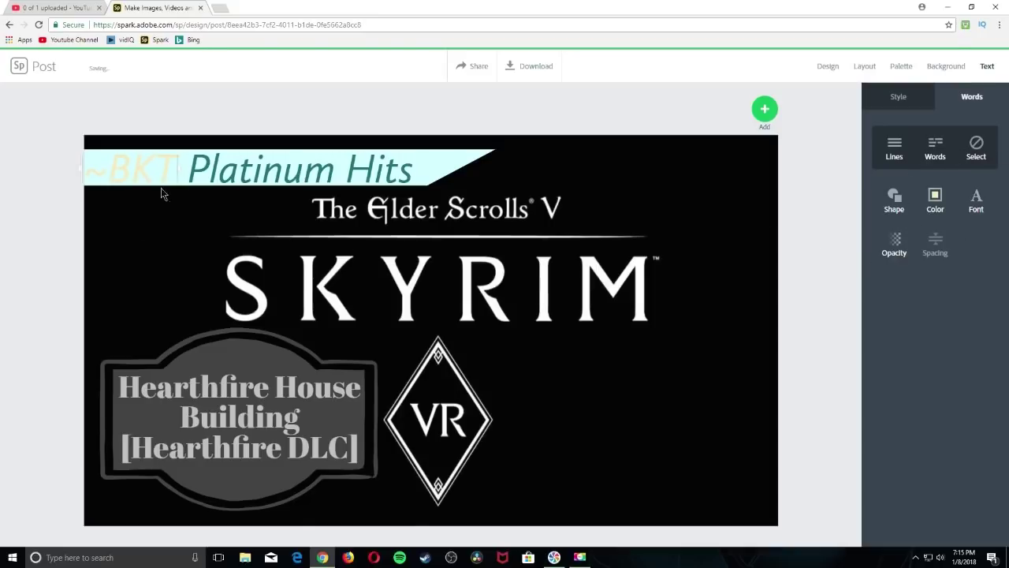
Step: Compare the title's Words and Style options, select its text box, and open it for editing
click(912, 108)
click(975, 95)
click(976, 149)
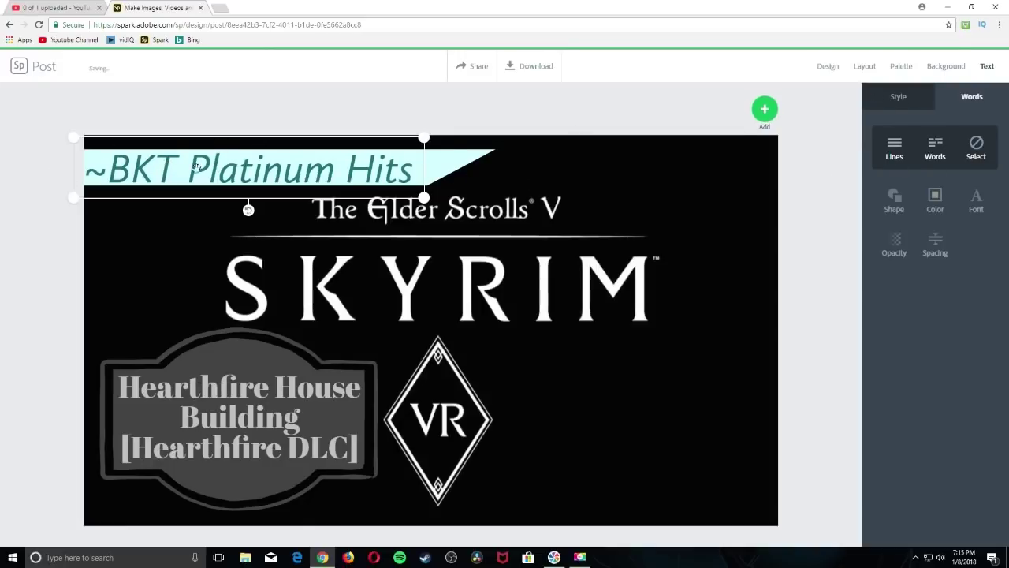
click(898, 99)
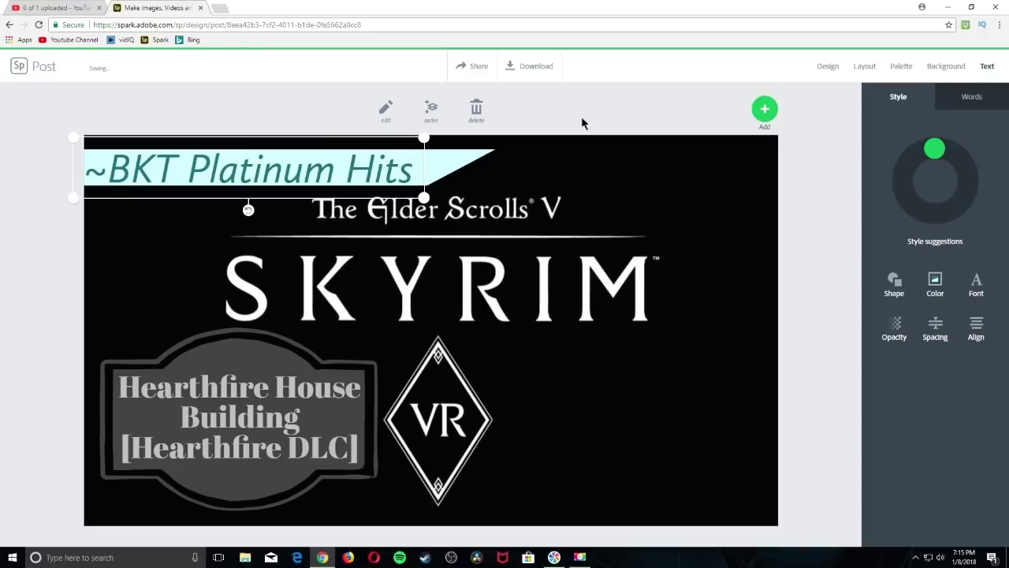
click(384, 108)
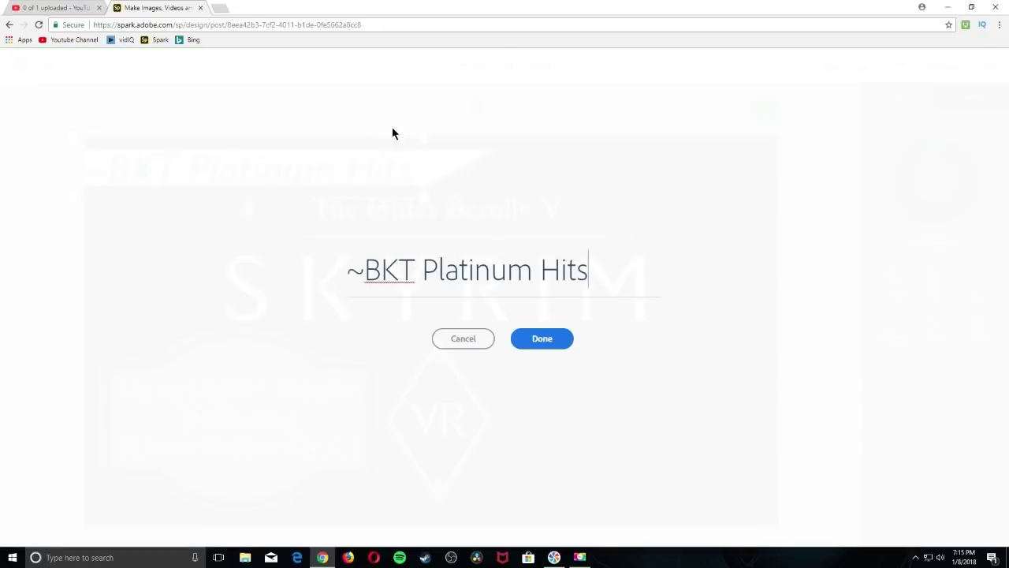
Step: Cancel the title edit leaving '~BKT Platinum Hits' unchanged, deselect it, and select then clear the page address
click(462, 338)
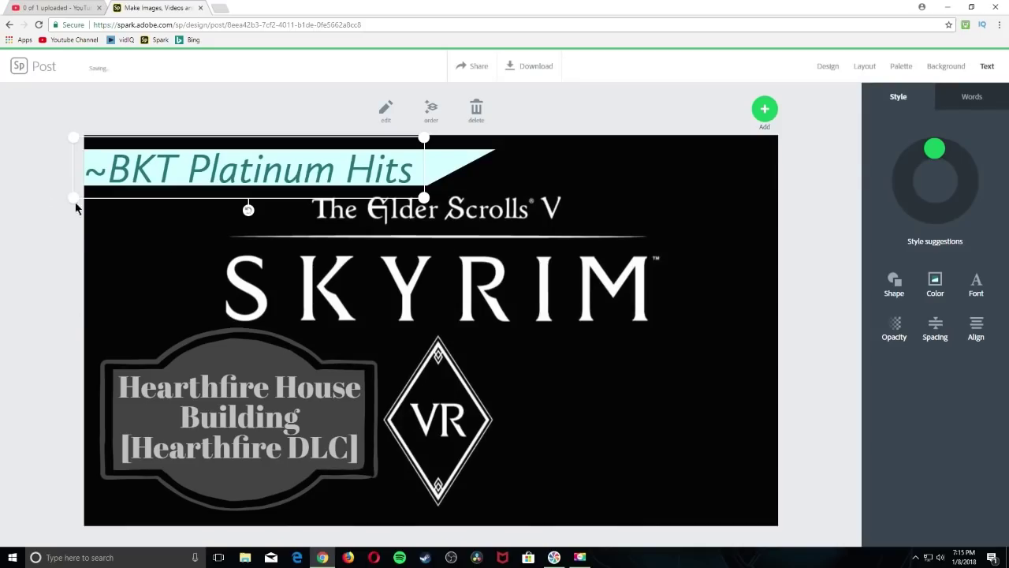
click(112, 240)
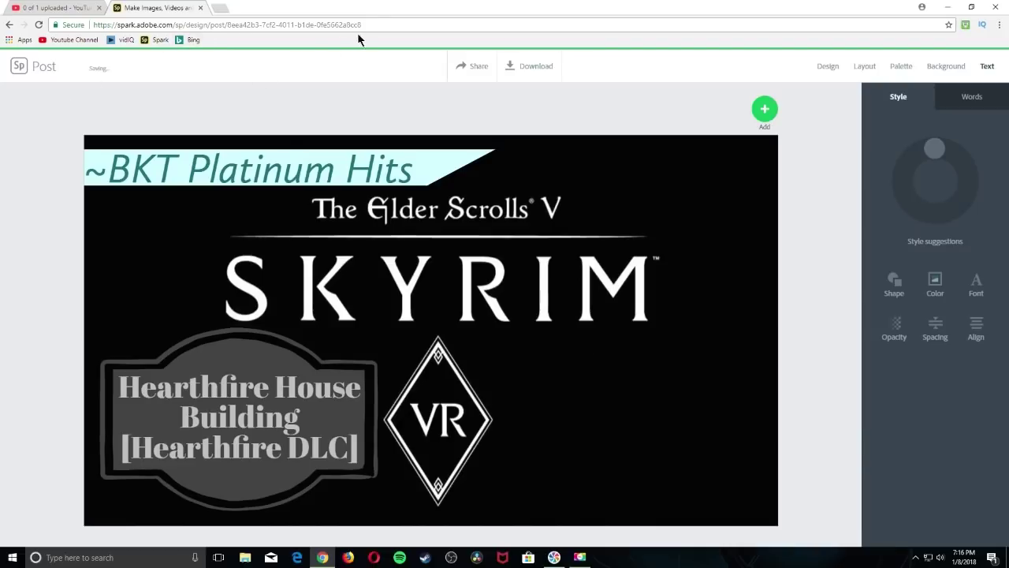
drag(373, 21, 91, 24)
click(47, 178)
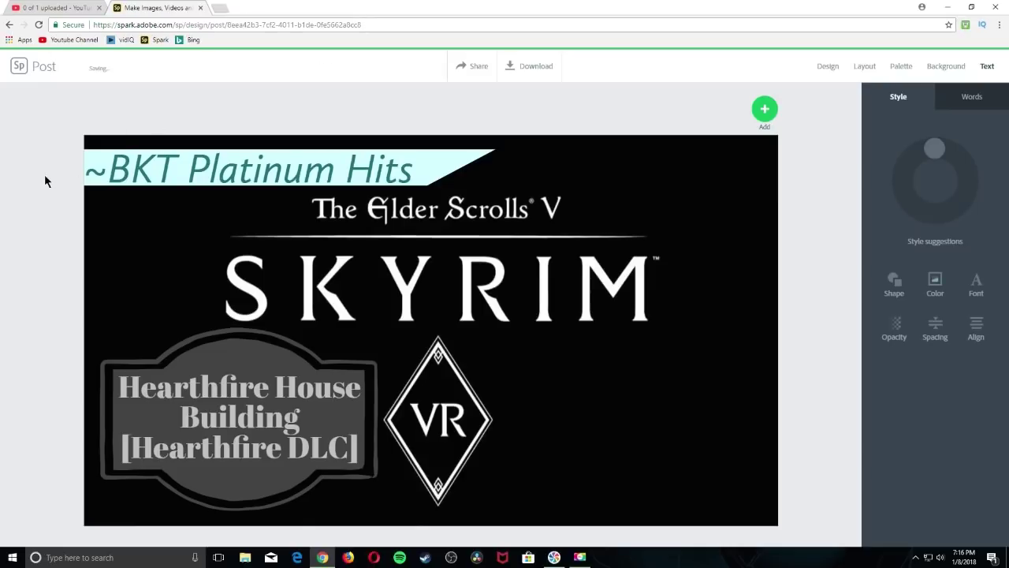